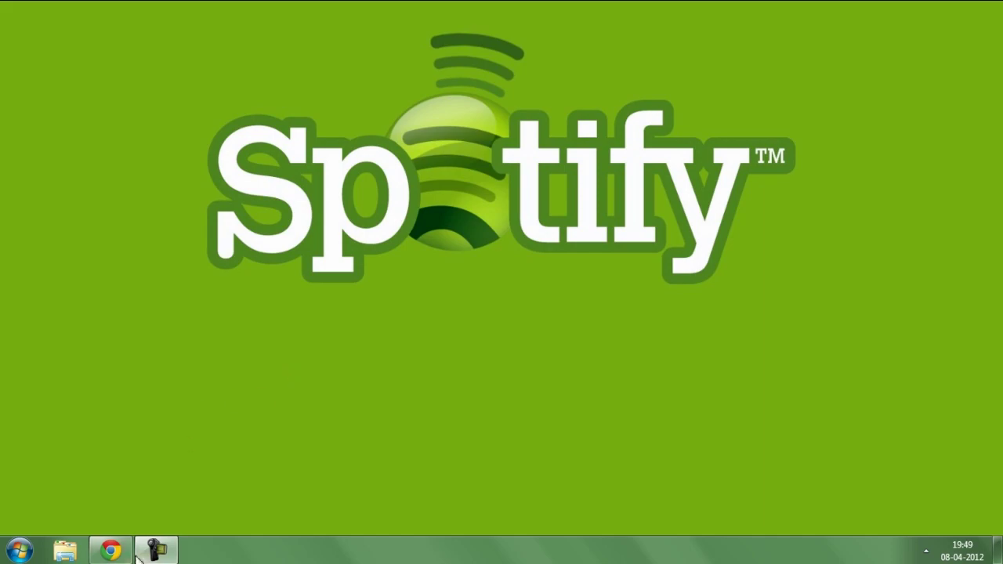
Switch to Chrome and look over the TunnelBear download page for the PC and Mac versions
{"action": "left_click", "coordinate": [111, 550]}
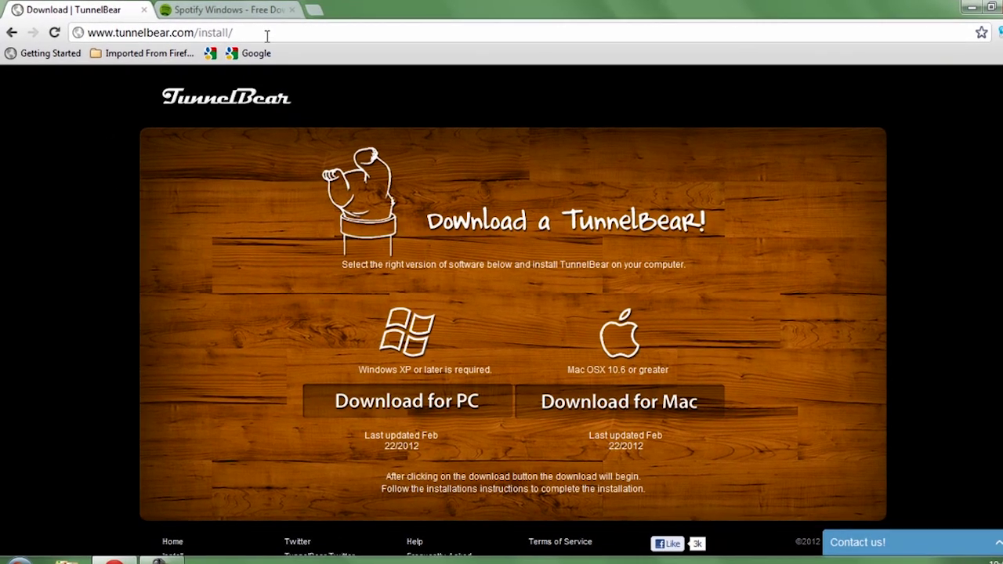
{"action": "left_click", "coordinate": [118, 35]}
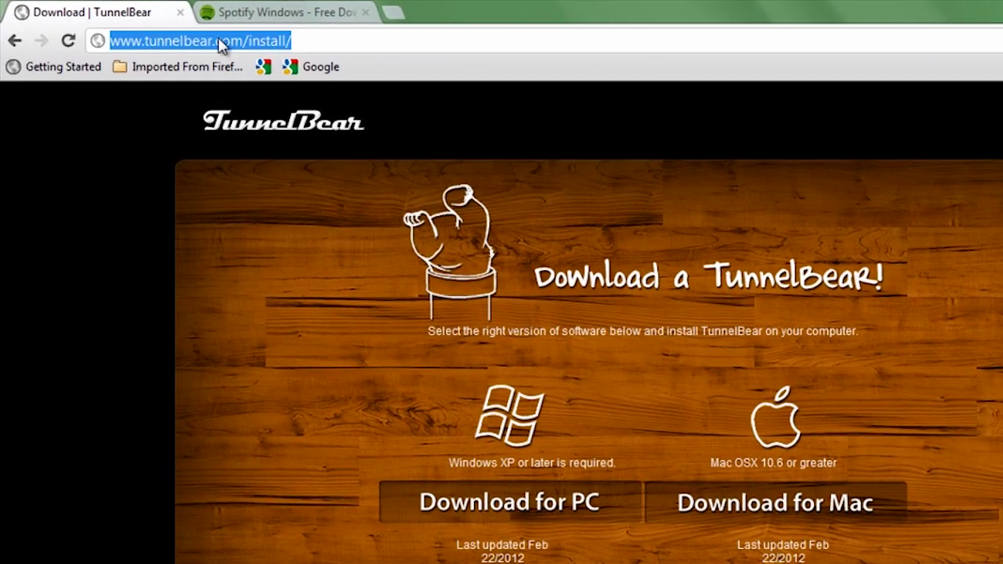
{"action": "left_click", "coordinate": [292, 39]}
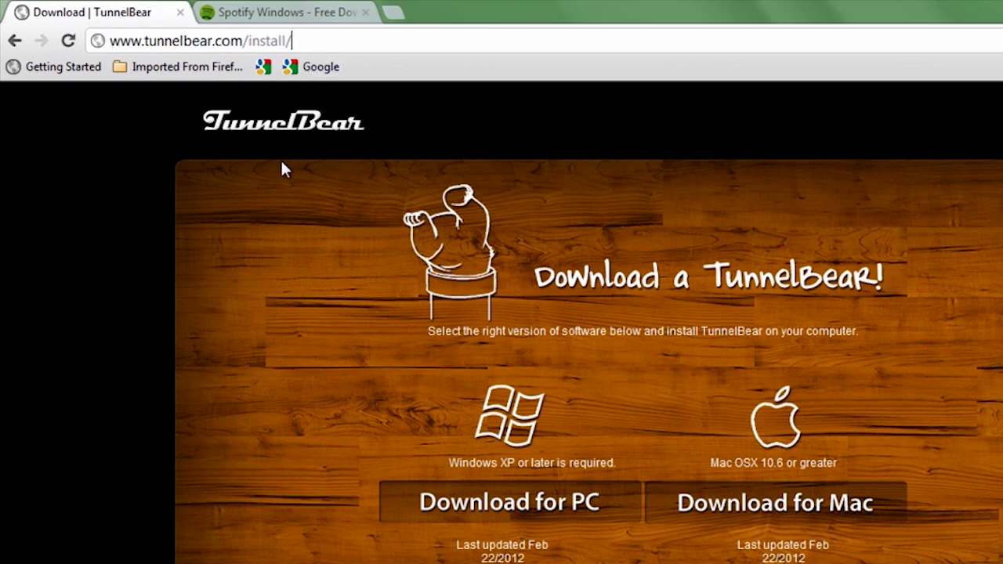
{"action": "scroll", "coordinate": [259, 147], "scroll_direction": "down", "scroll_amount": 2}
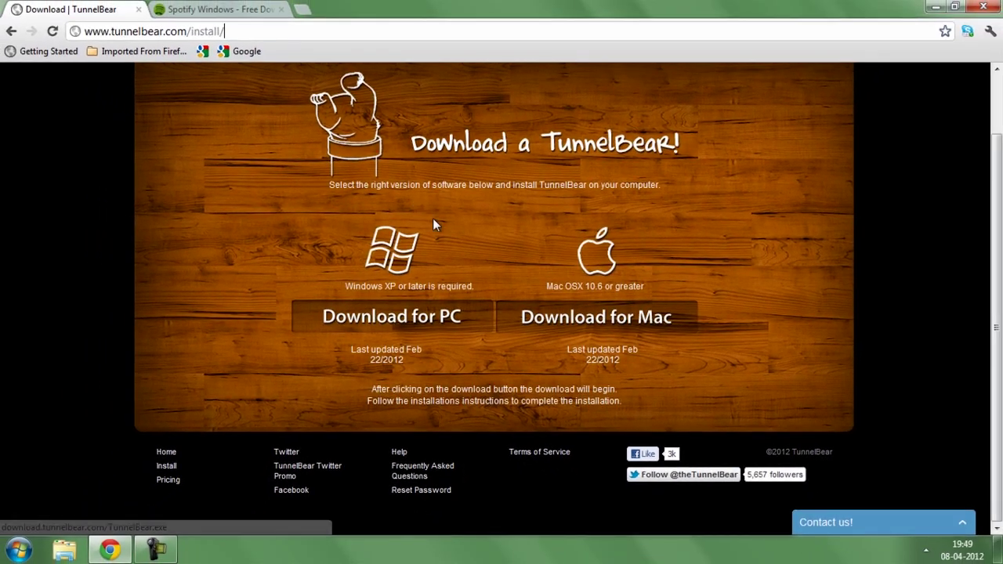
Review the Spotify for Windows download page in the other open tab
{"action": "left_click", "coordinate": [198, 11]}
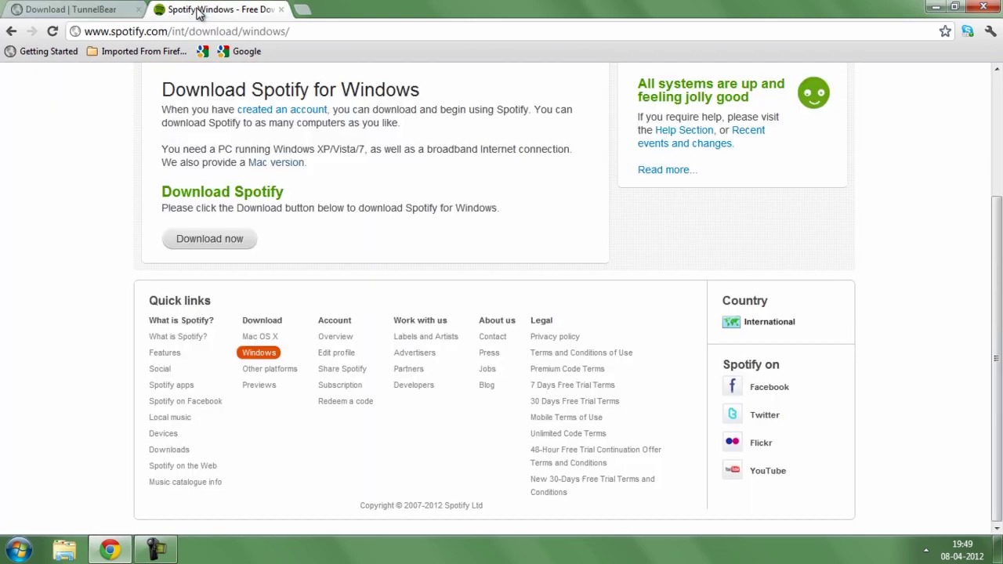
{"action": "scroll", "coordinate": [347, 185], "scroll_direction": "up", "scroll_amount": 3}
{"action": "scroll", "coordinate": [335, 186], "scroll_direction": "down", "scroll_amount": 3}
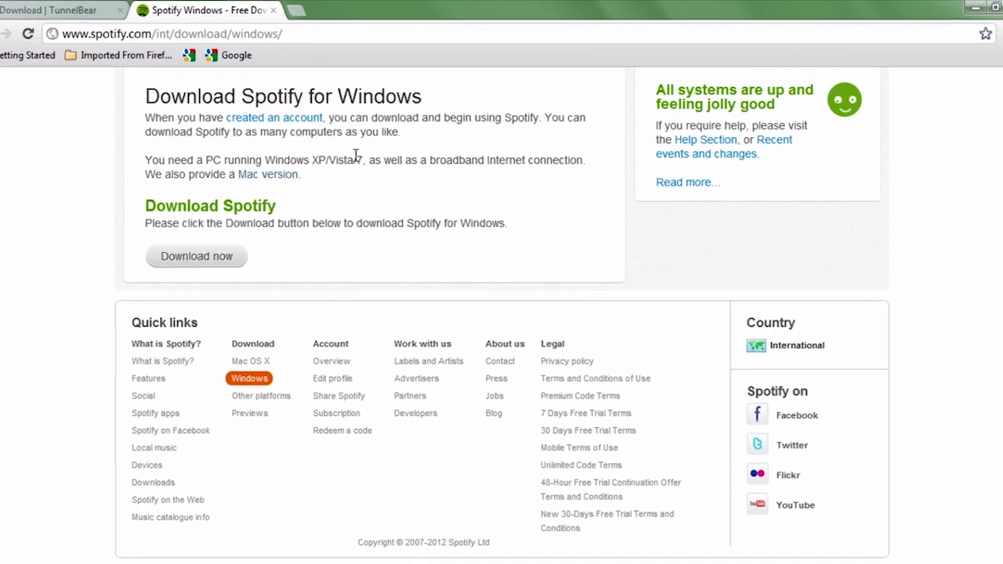
{"action": "scroll", "coordinate": [369, 250], "scroll_direction": "up", "scroll_amount": 3}
{"action": "scroll", "coordinate": [227, 291], "scroll_direction": "down", "scroll_amount": 3}
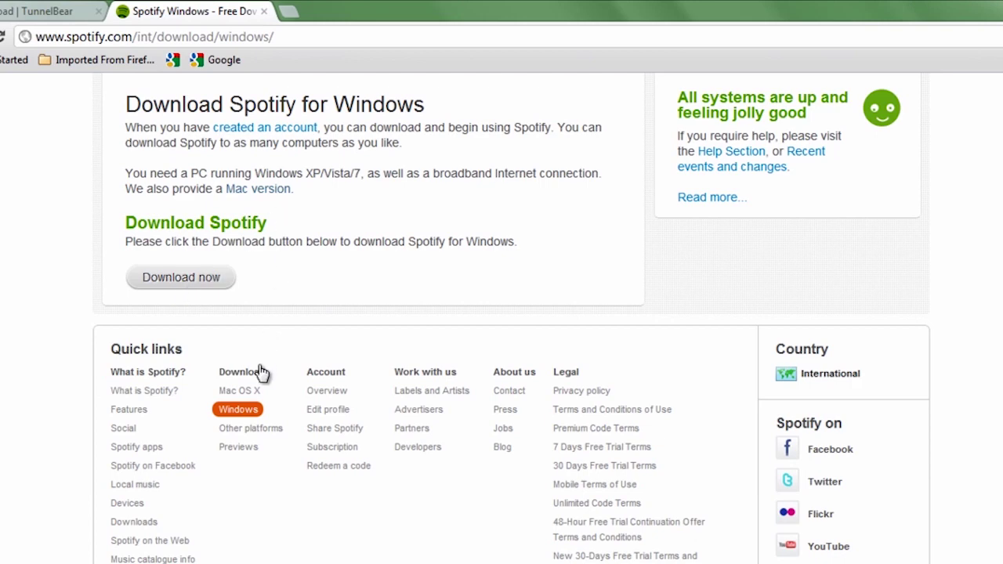
{"action": "right_click", "coordinate": [244, 398]}
{"action": "left_click", "coordinate": [264, 404]}
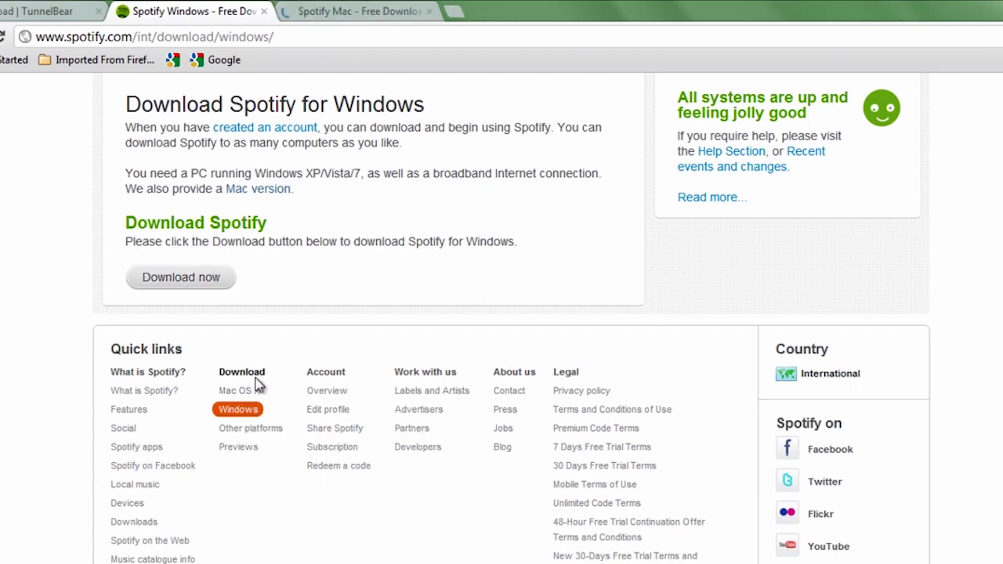
{"action": "left_click", "coordinate": [396, 10]}
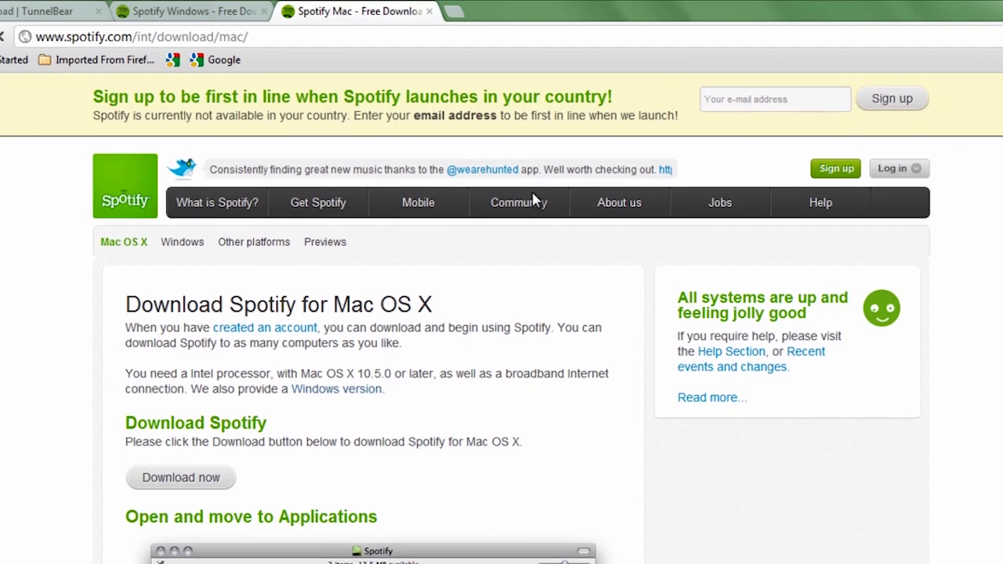
{"action": "scroll", "coordinate": [533, 200], "scroll_direction": "down", "scroll_amount": 4}
{"action": "scroll", "coordinate": [533, 200], "scroll_direction": "up", "scroll_amount": 4}
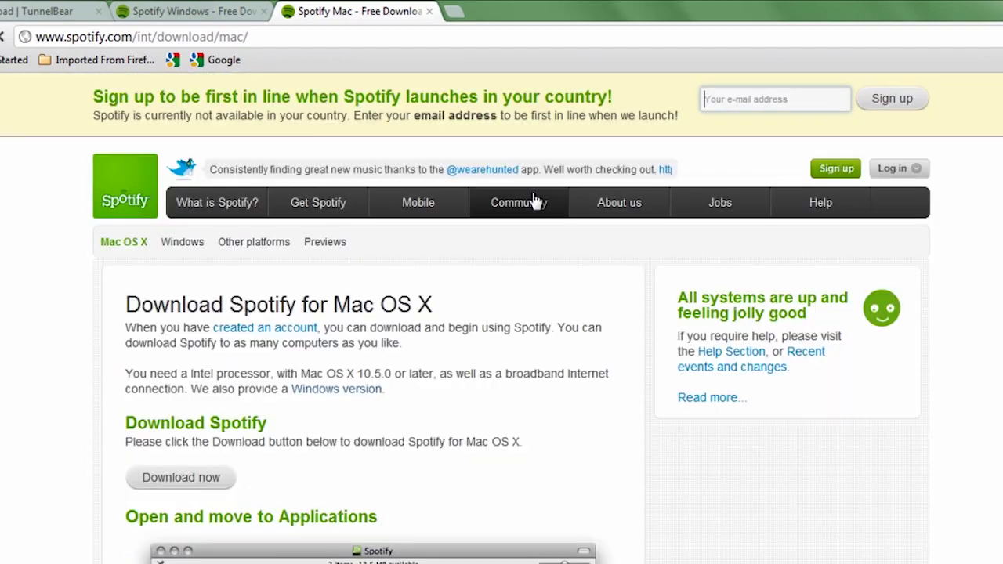
{"action": "scroll", "coordinate": [524, 202], "scroll_direction": "down", "scroll_amount": 4}
{"action": "scroll", "coordinate": [504, 205], "scroll_direction": "down", "scroll_amount": 1}
{"action": "left_click", "coordinate": [428, 11]}
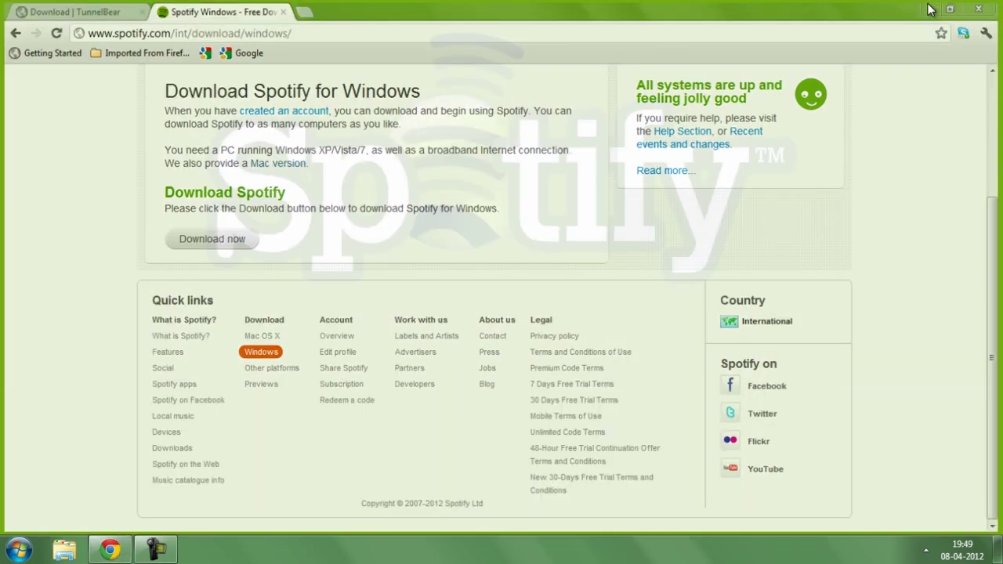
{"action": "left_click", "coordinate": [928, 9]}
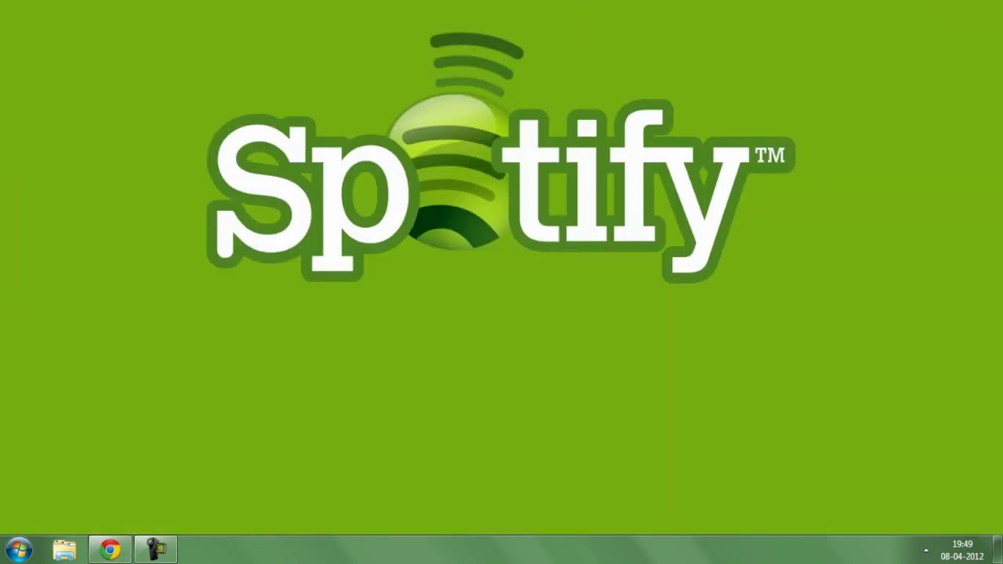
Move the Spotify Installer and TunnelBear setup files from the Documents library to the desktop
{"action": "left_click", "coordinate": [19, 550]}
{"action": "left_click", "coordinate": [236, 223]}
{"action": "scroll", "coordinate": [821, 245], "scroll_direction": "down", "scroll_amount": 3}
{"action": "left_click", "coordinate": [661, 170]}
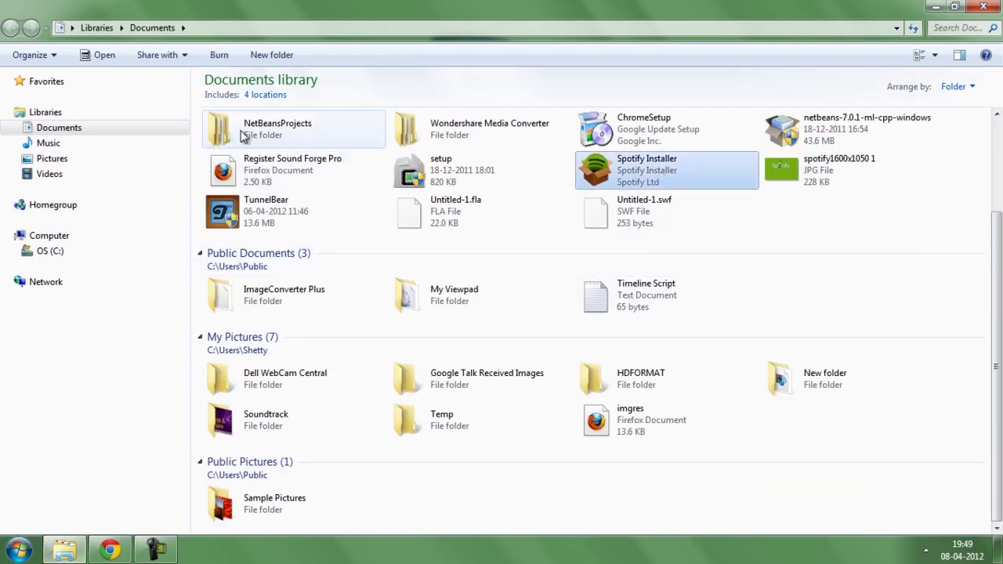
{"action": "left_click", "coordinate": [280, 210], "text": "ctrl"}
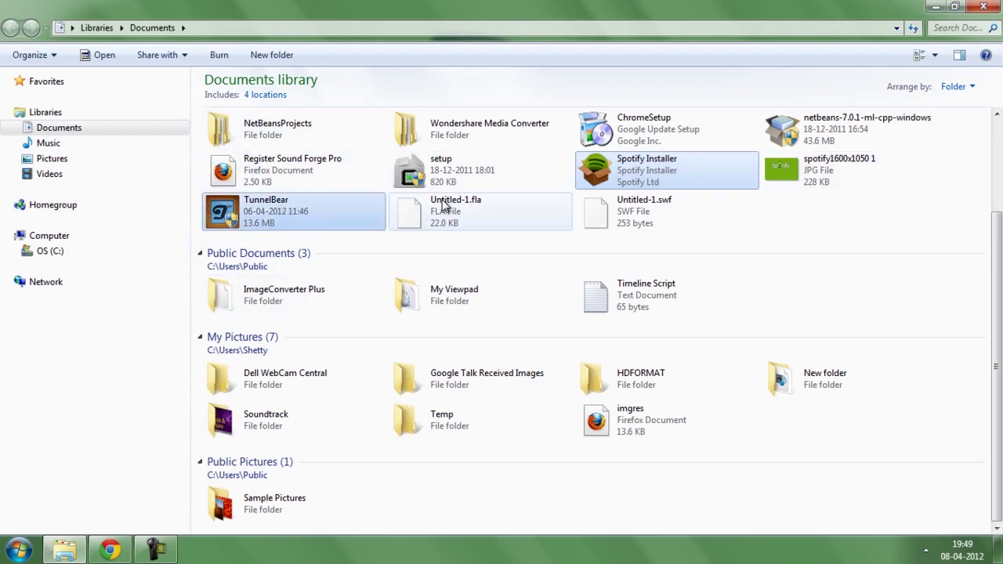
{"action": "key", "text": "ctrl+x"}
{"action": "key", "text": "super+d"}
{"action": "right_click", "coordinate": [196, 7]}
{"action": "left_click", "coordinate": [233, 67]}
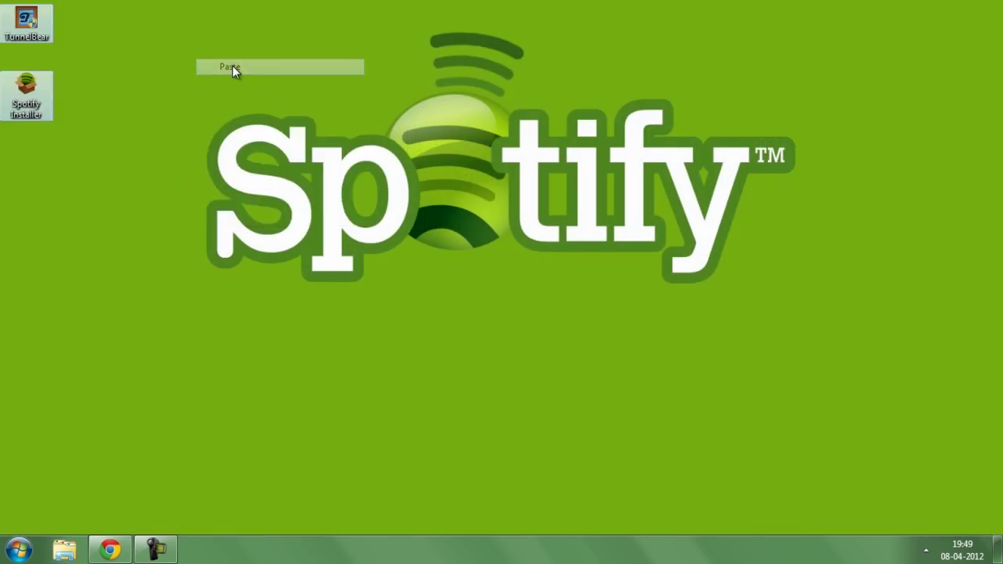
{"action": "left_click_drag", "start_coordinate": [91, 3], "coordinate": [8, 271]}
{"action": "left_click", "coordinate": [235, 282]}
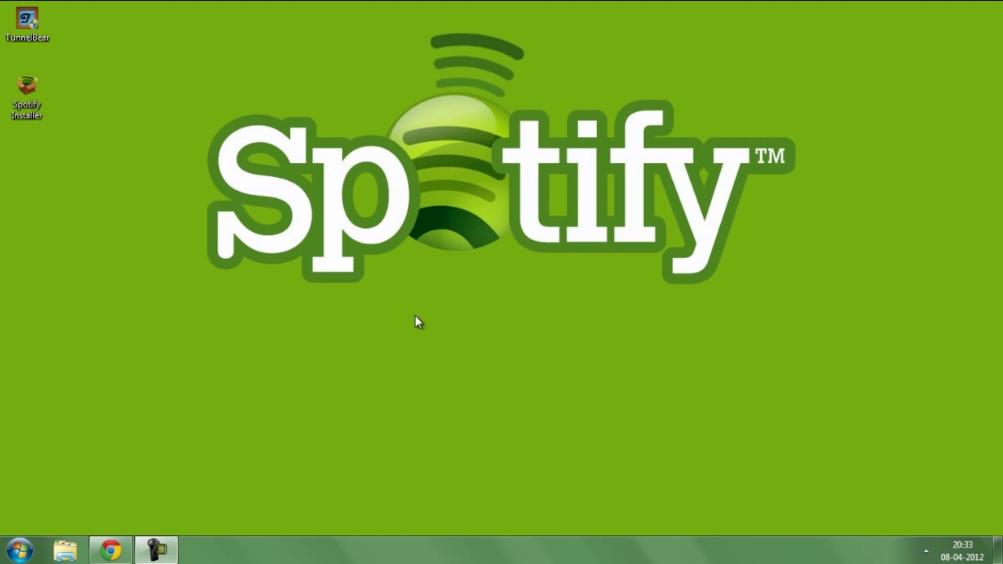
Run the TunnelBear setup file from the desktop and complete the TunnelBear 1.0.30 setup wizard
{"action": "right_click", "coordinate": [25, 19]}
{"action": "left_click", "coordinate": [48, 40]}
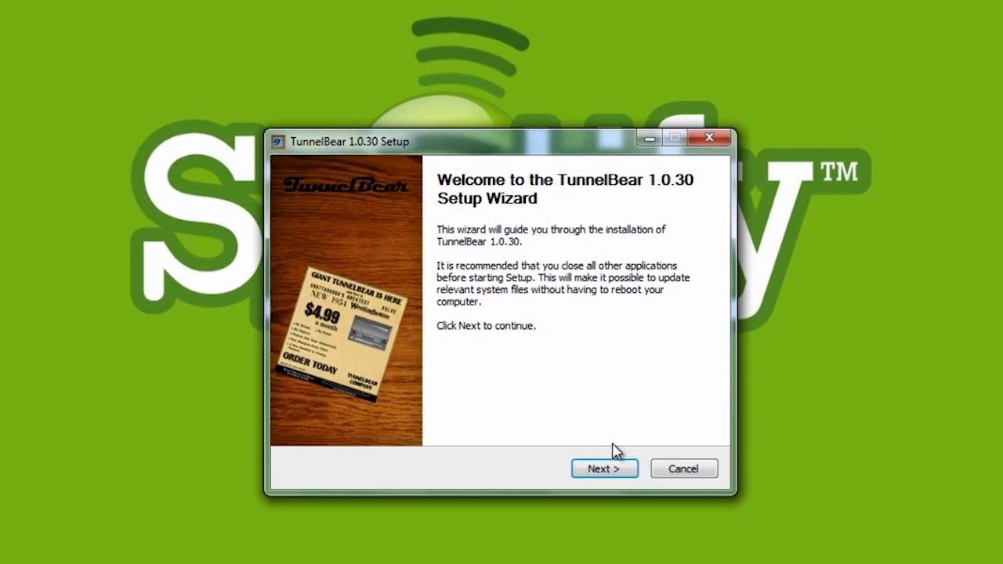
{"action": "left_click", "coordinate": [600, 460]}
{"action": "left_click", "coordinate": [600, 460]}
{"action": "left_click", "coordinate": [605, 463]}
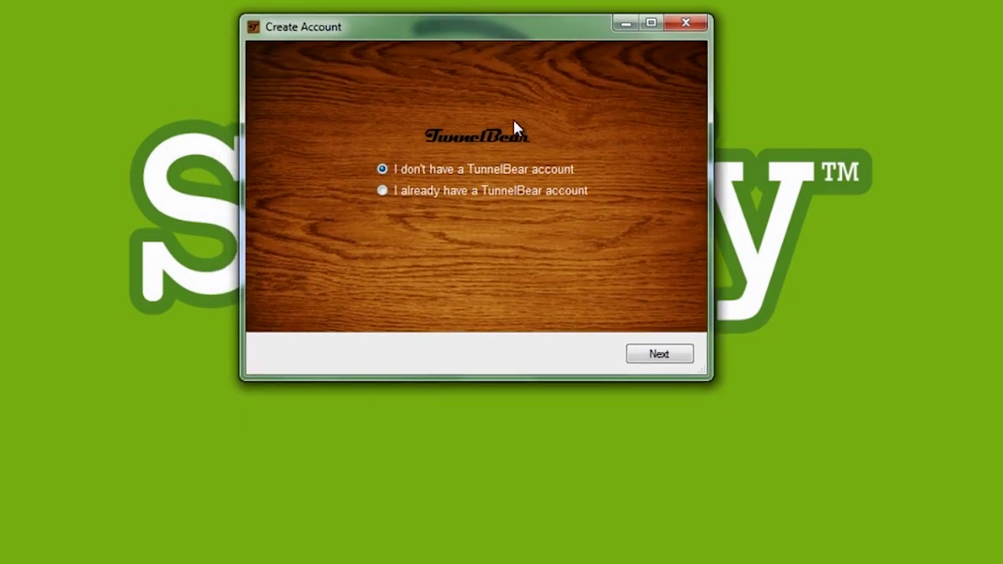
View the new-account form, go back, and continue with the option for an existing TunnelBear account
{"action": "left_click", "coordinate": [678, 354]}
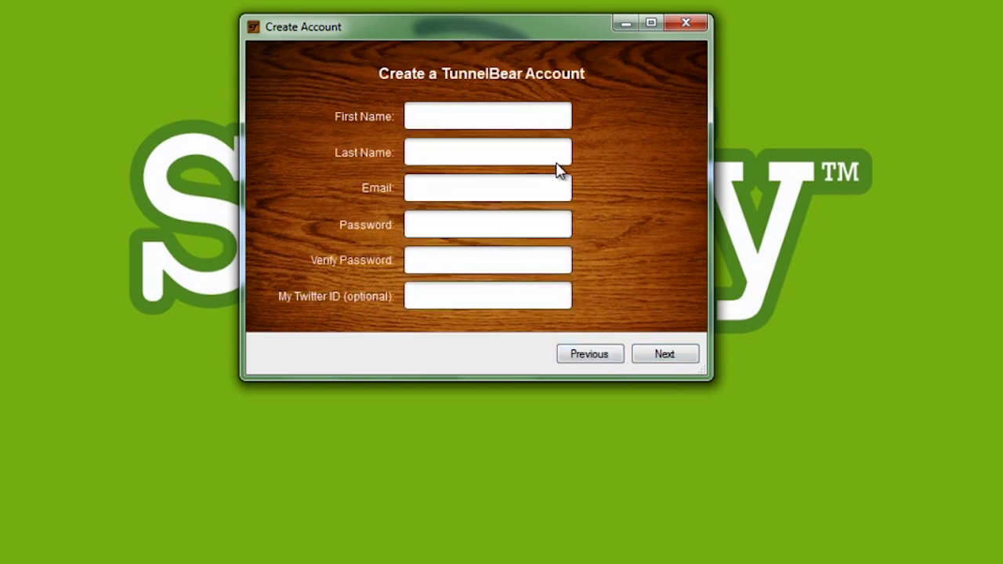
{"action": "left_click", "coordinate": [600, 356]}
{"action": "left_click", "coordinate": [471, 190]}
{"action": "left_click", "coordinate": [677, 354]}
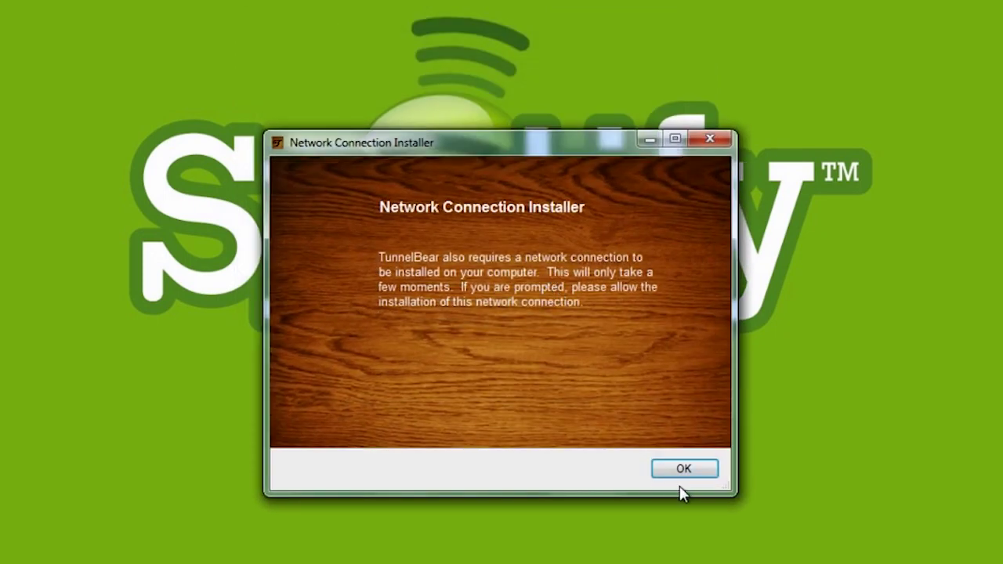
Install TunnelBear's required network connection and log in to TunnelBear with the account's e-mail and password
{"action": "left_click", "coordinate": [680, 470]}
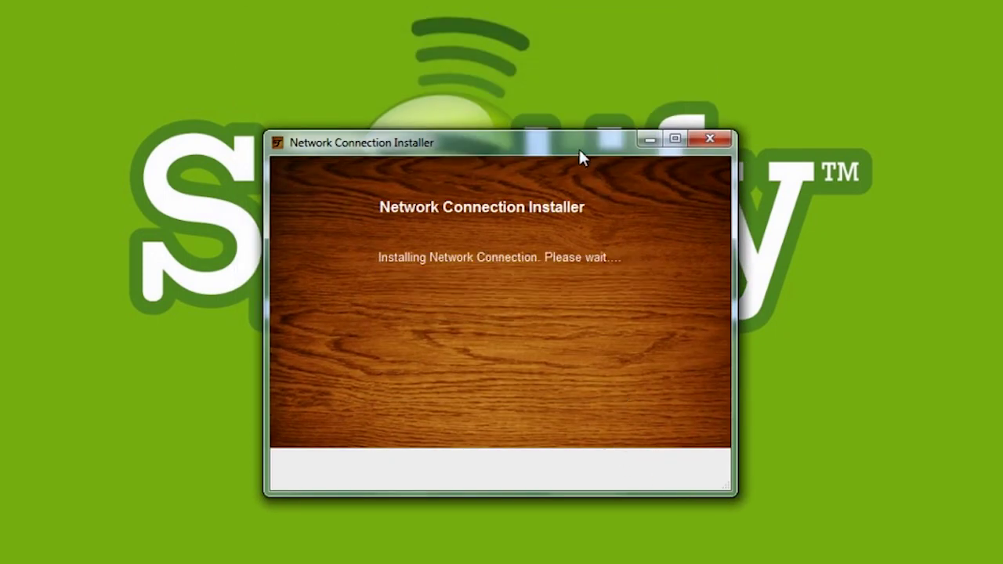
{"action": "left_click", "coordinate": [699, 471]}
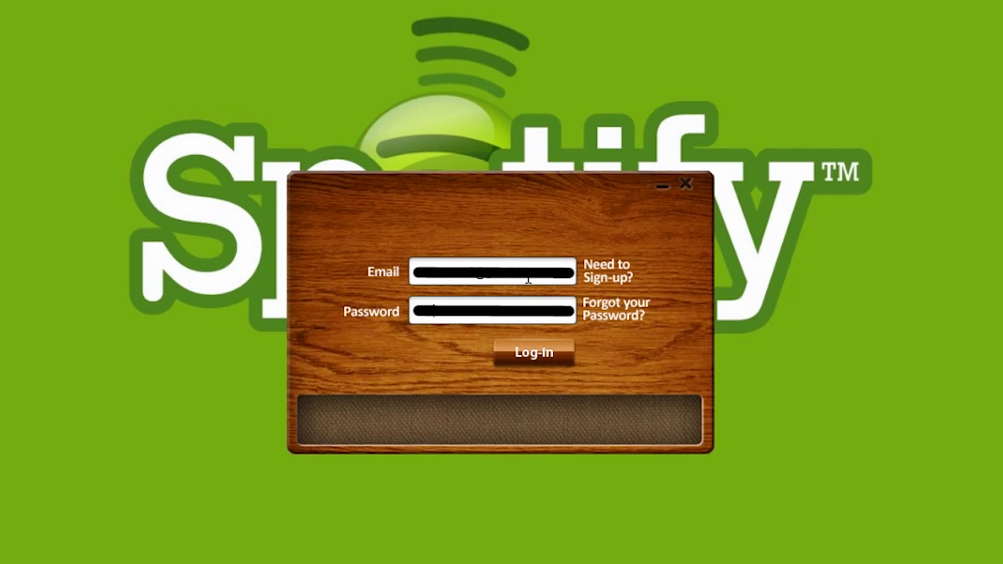
{"action": "left_click", "coordinate": [554, 357]}
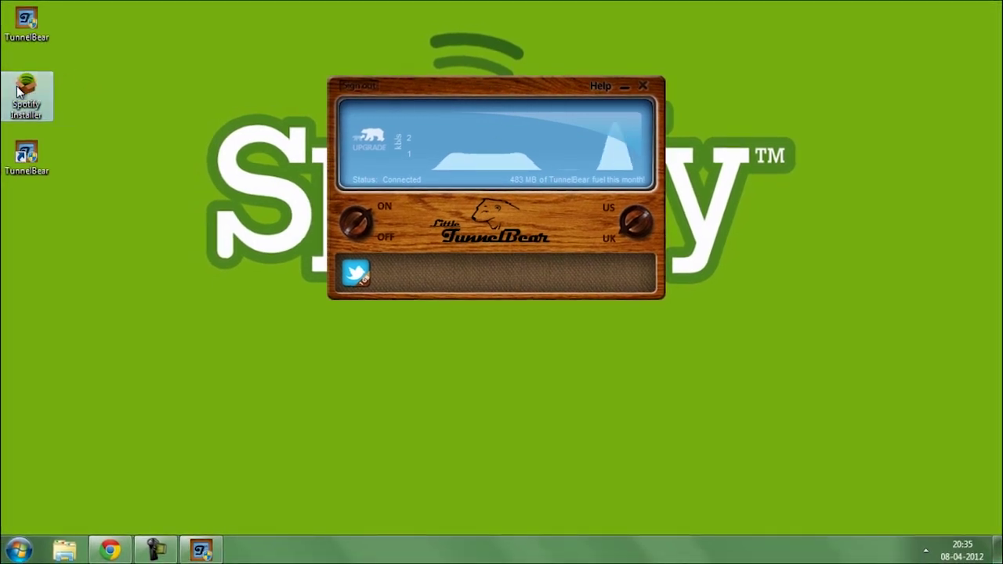
Install Spotify with the Spotify Installer on the desktop and log in to the Spotify account
{"action": "double_click", "coordinate": [26, 98]}
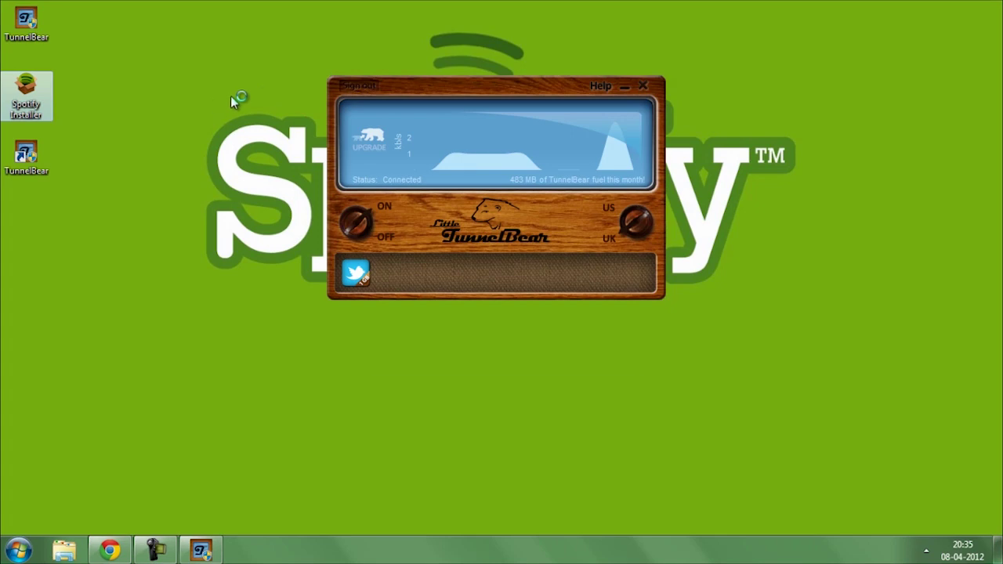
{"action": "left_click_drag", "start_coordinate": [509, 169], "coordinate": [508, 140]}
{"action": "left_click", "coordinate": [549, 261]}
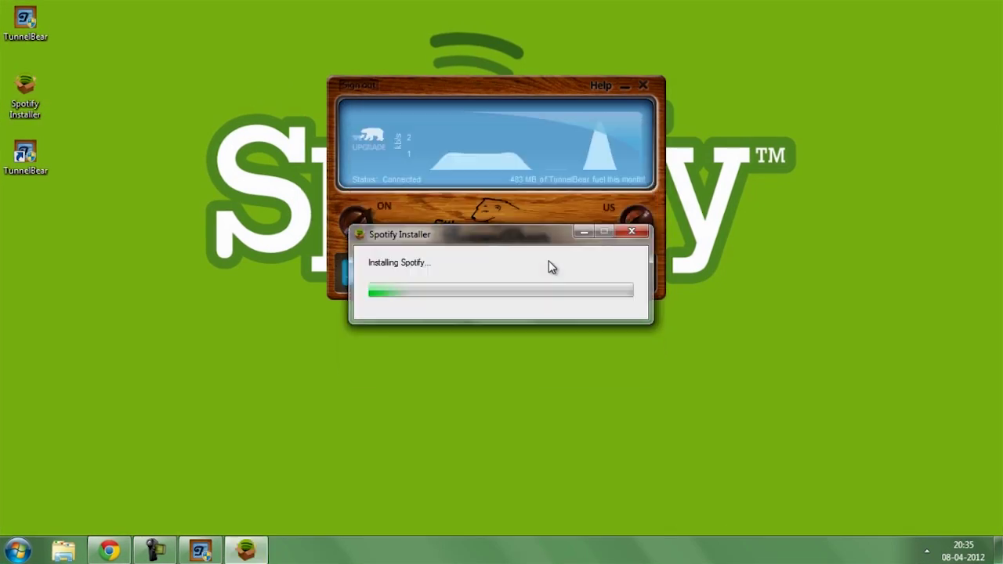
{"action": "left_click_drag", "start_coordinate": [527, 239], "coordinate": [536, 205]}
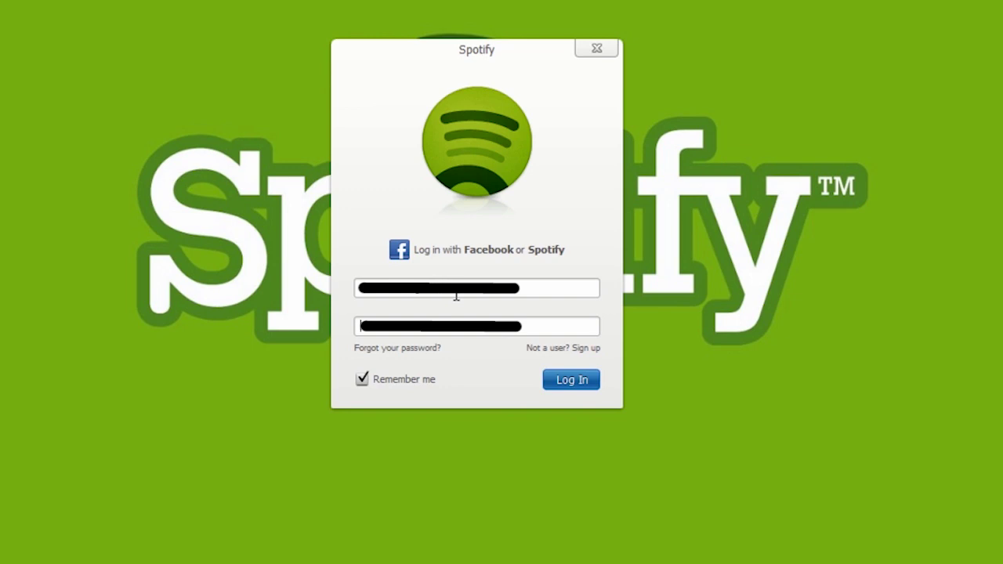
{"action": "left_click", "coordinate": [588, 382]}
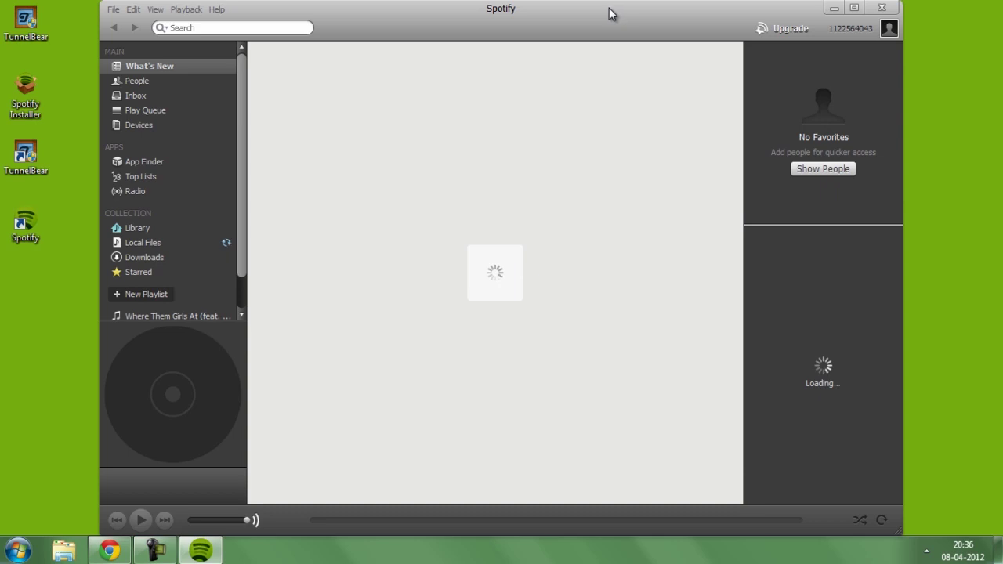
Browse the Top Lists charts and the What's New page in Spotify
{"action": "left_click_drag", "start_coordinate": [609, 8], "coordinate": [620, 11]}
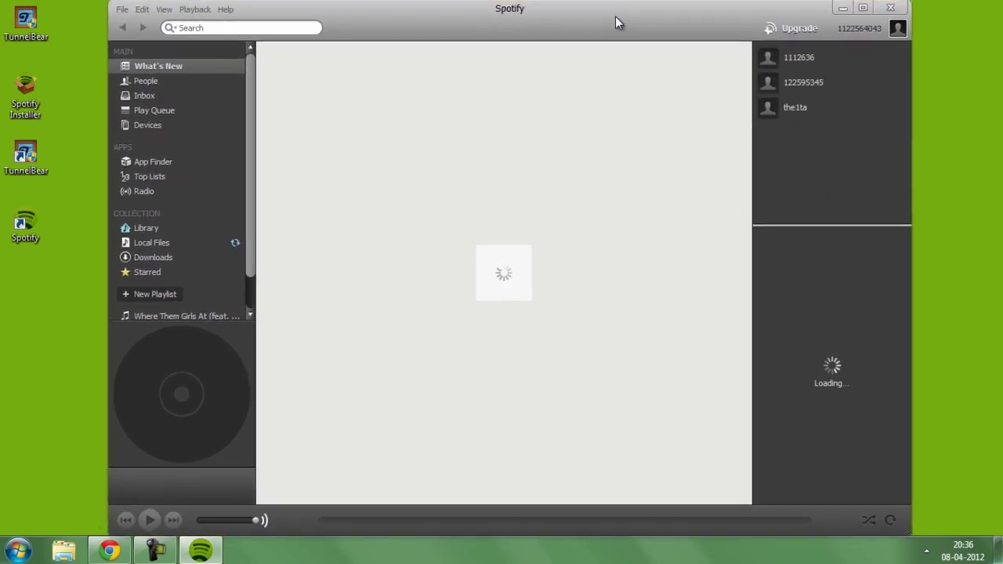
{"action": "left_click", "coordinate": [166, 179]}
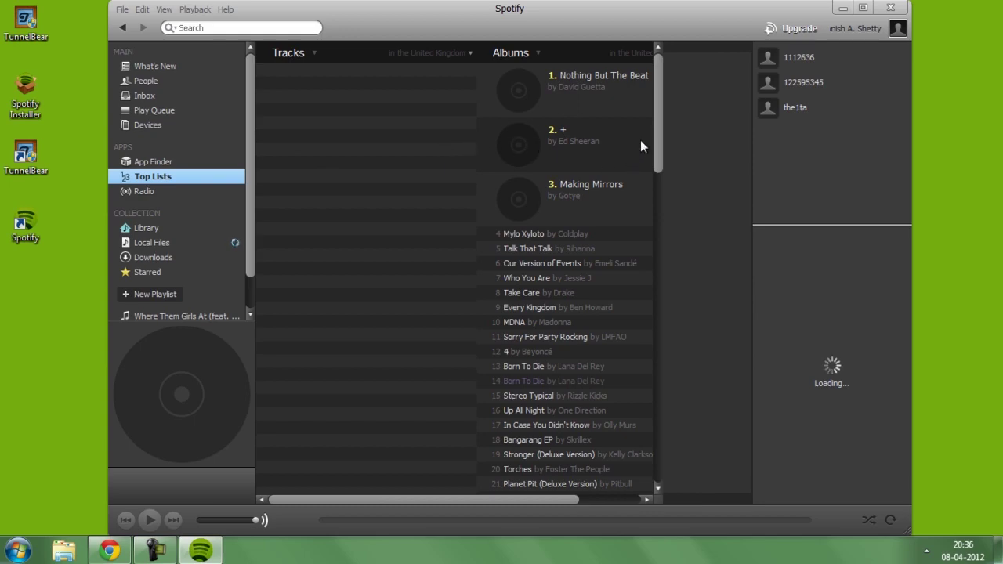
{"action": "scroll", "coordinate": [655, 157], "scroll_direction": "down", "scroll_amount": 3}
{"action": "scroll", "coordinate": [657, 125], "scroll_direction": "up", "scroll_amount": 3}
{"action": "left_click", "coordinate": [154, 65]}
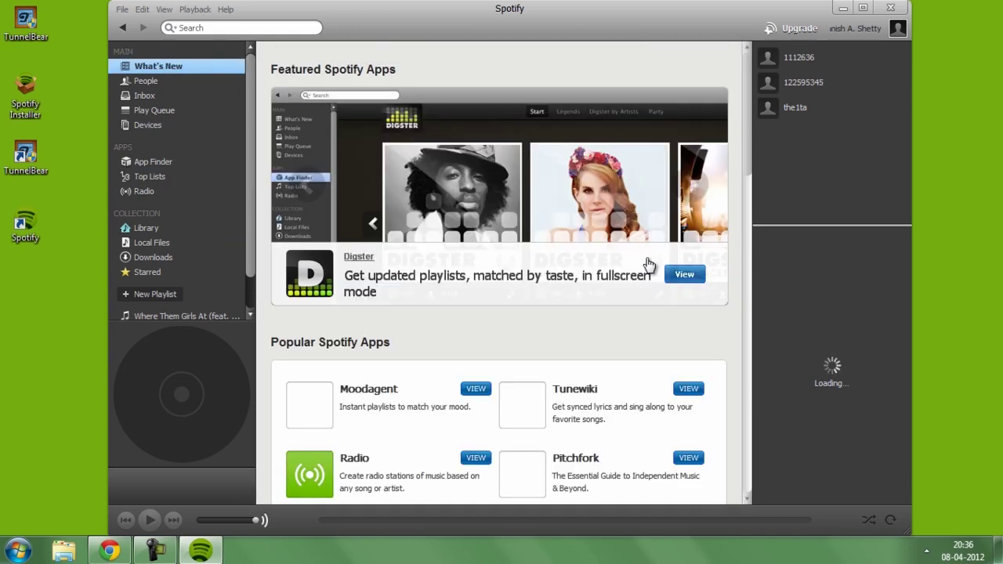
{"action": "left_click_drag", "start_coordinate": [514, 8], "coordinate": [528, 9]}
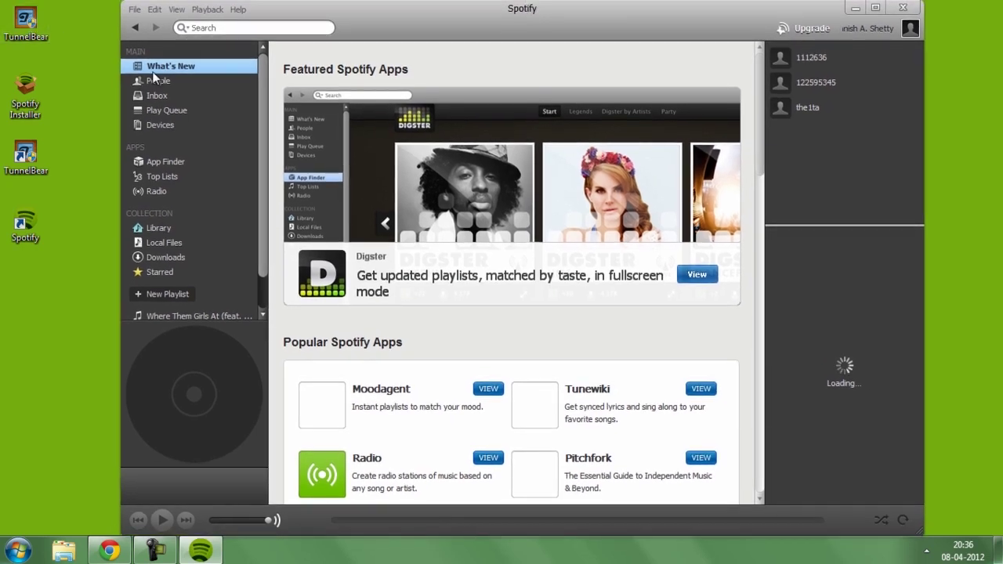
Look at the options in the Spotify account menu and close it without choosing any
{"action": "left_click", "coordinate": [33, 44]}
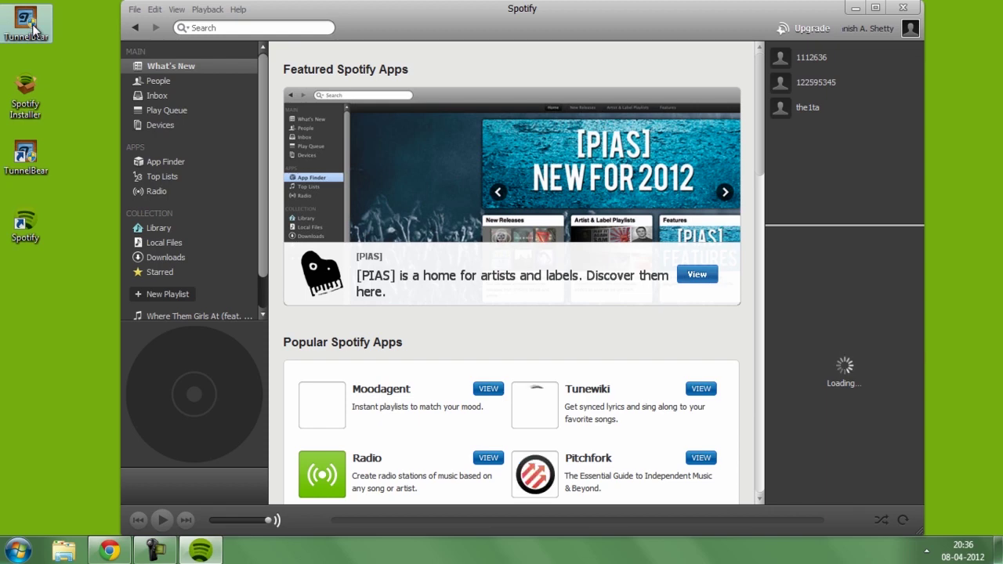
{"action": "left_click", "coordinate": [869, 32]}
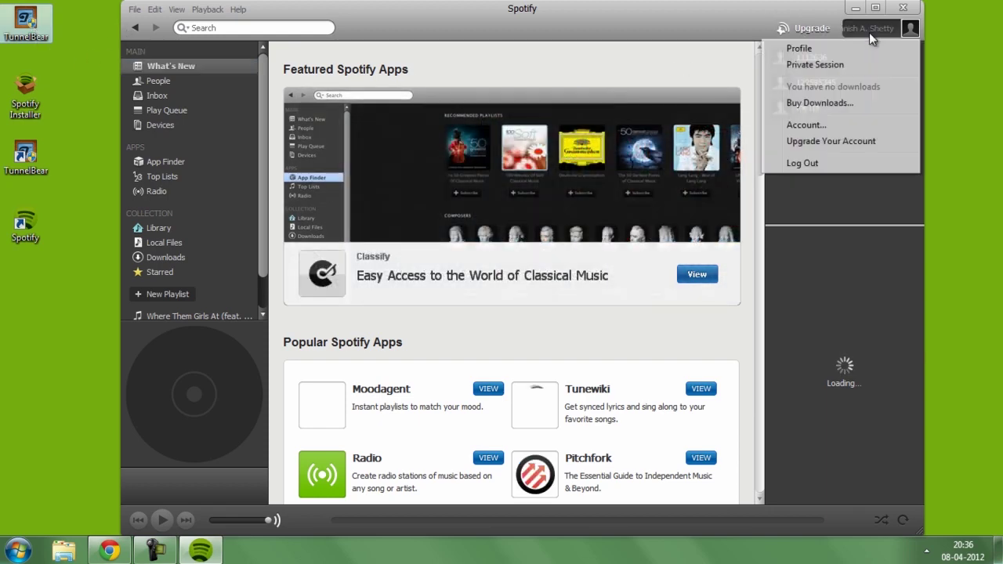
{"action": "left_click", "coordinate": [870, 31]}
{"action": "left_click", "coordinate": [869, 30]}
{"action": "left_click", "coordinate": [691, 27]}
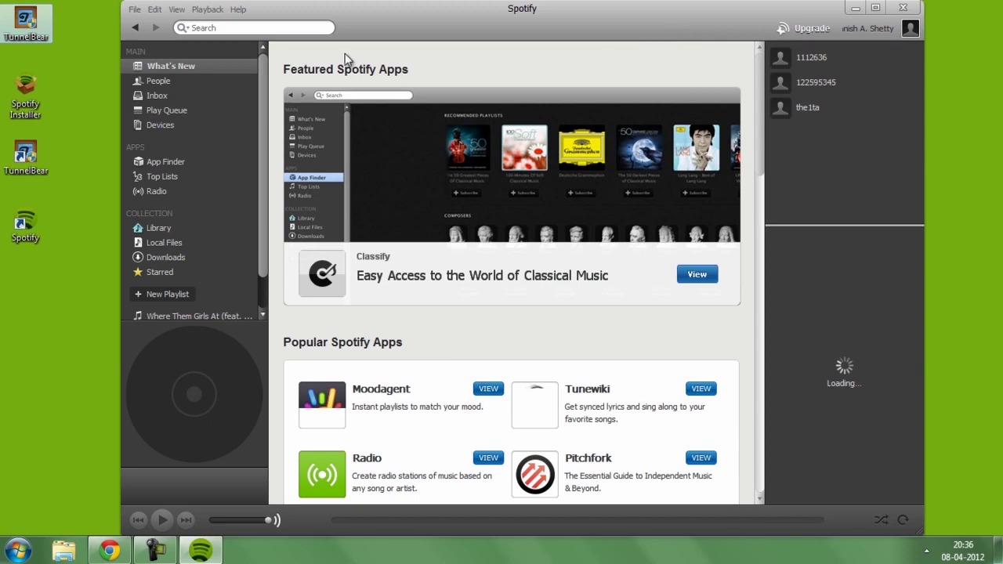
Go back to the Top Lists page and minimize the Spotify window
{"action": "left_click", "coordinate": [134, 29]}
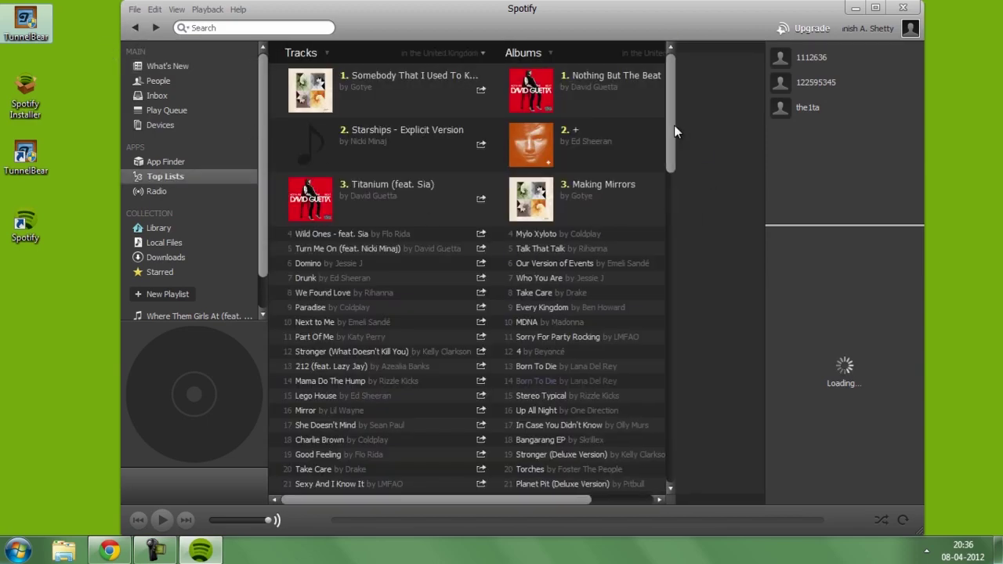
{"action": "left_click_drag", "start_coordinate": [674, 125], "coordinate": [697, 51]}
{"action": "left_click", "coordinate": [853, 9]}
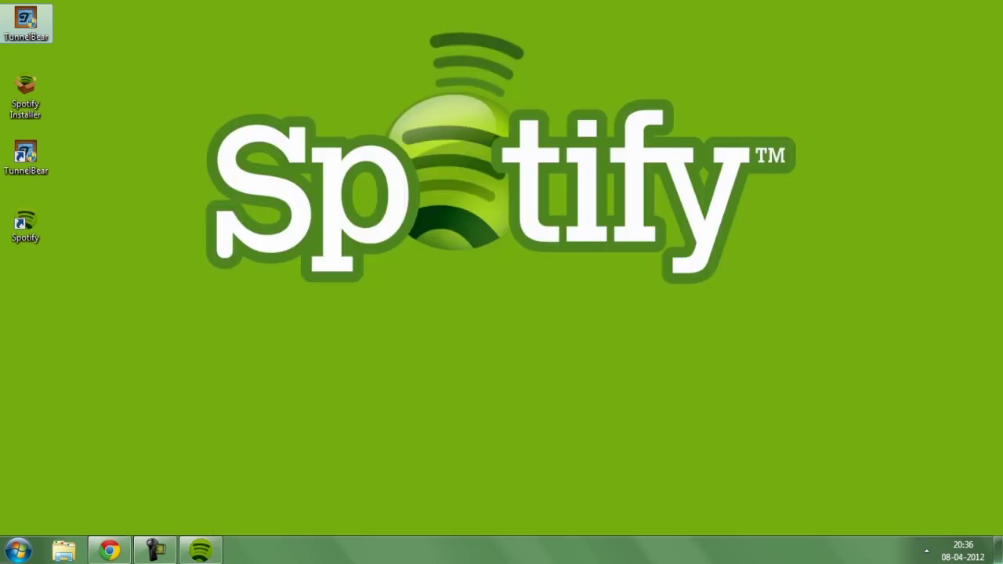